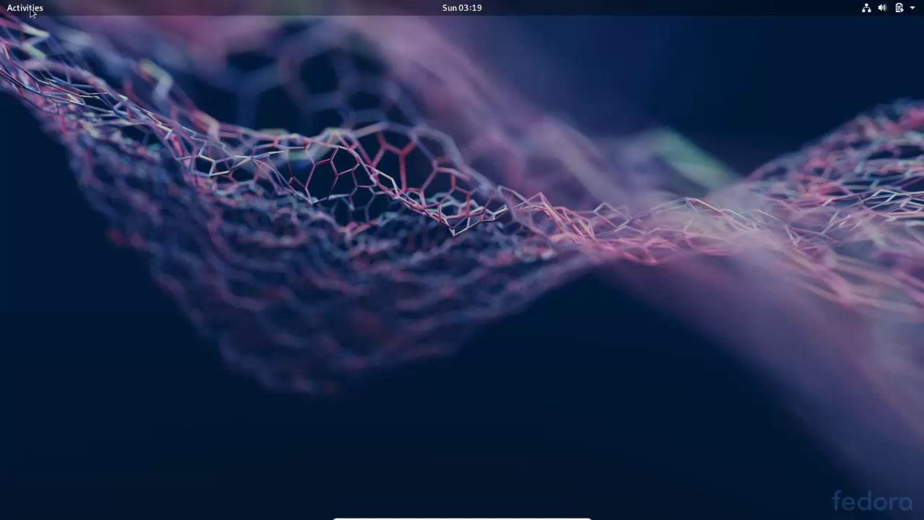
Launch GNOME Terminal from the Activities overview dash
left_click(31, 13)
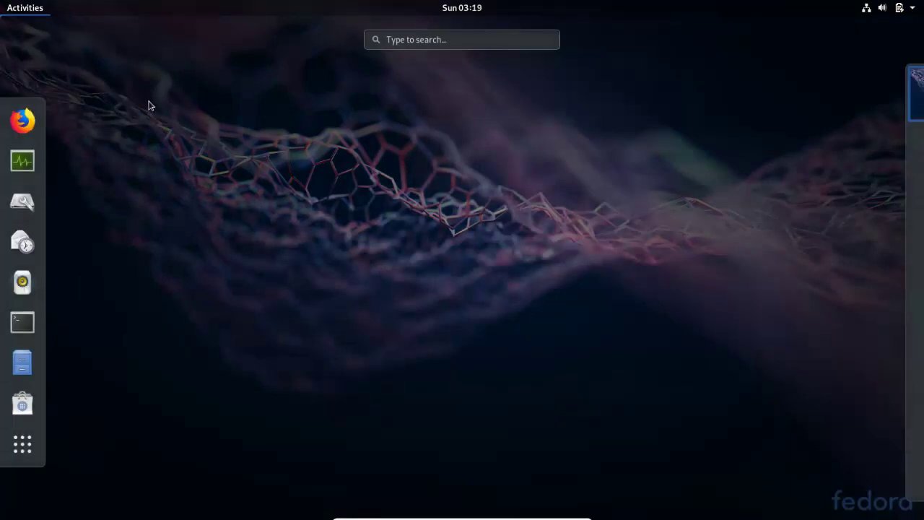
left_click(23, 335)
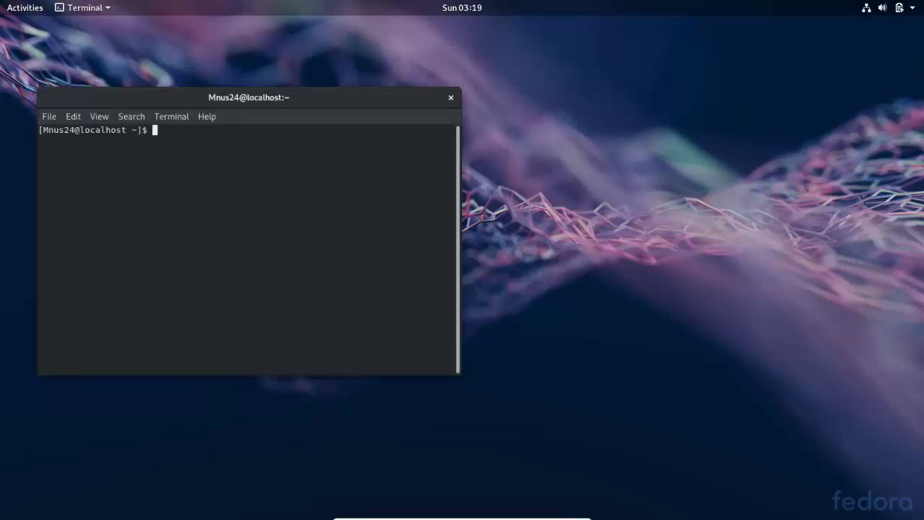
type("sudo")
type(" p")
type("asswd")
type(" root")
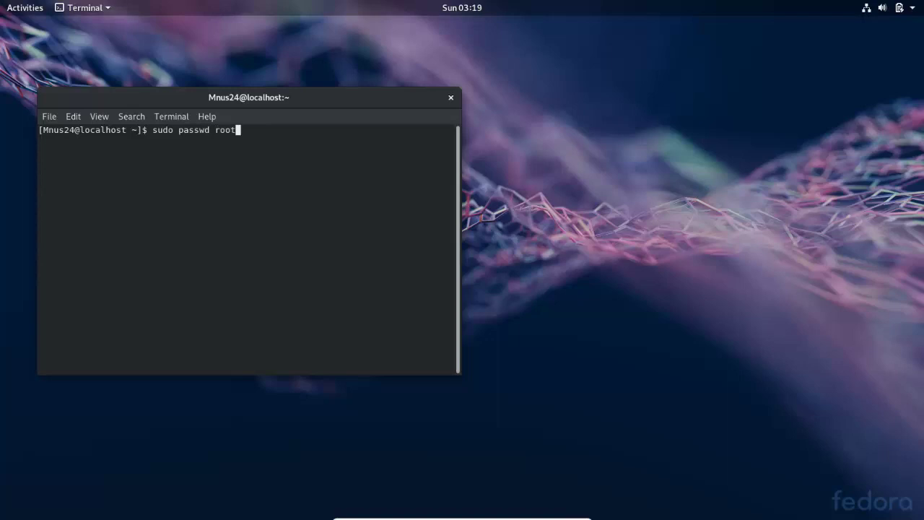
Run sudo passwd root, authenticate, then enter and confirm the new root password
key("Return")
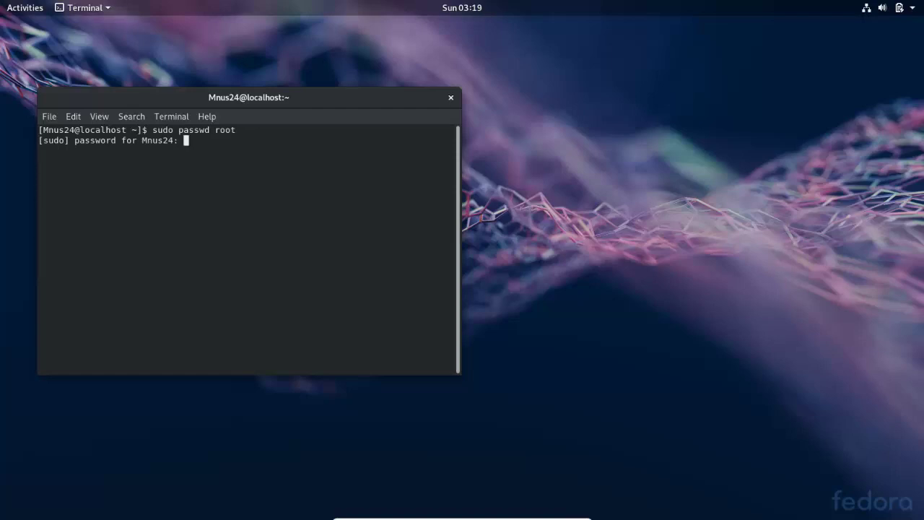
key("Return")
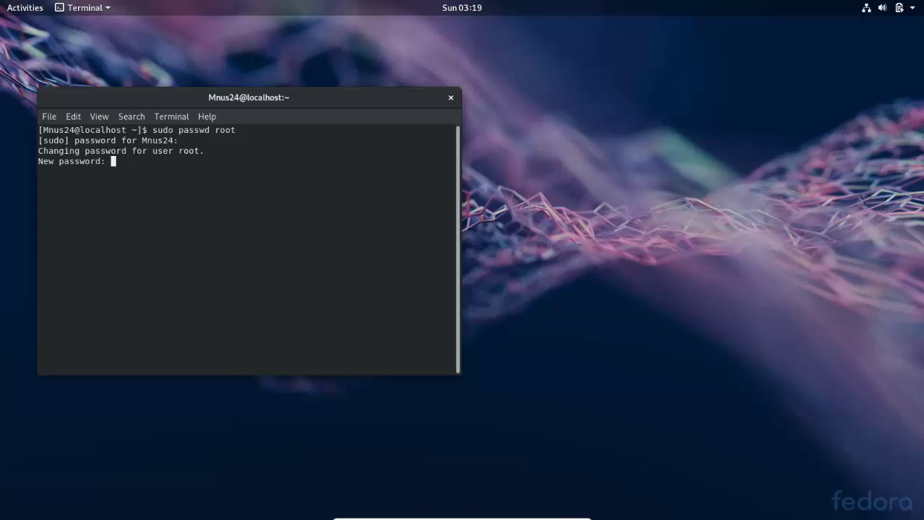
key("Return")
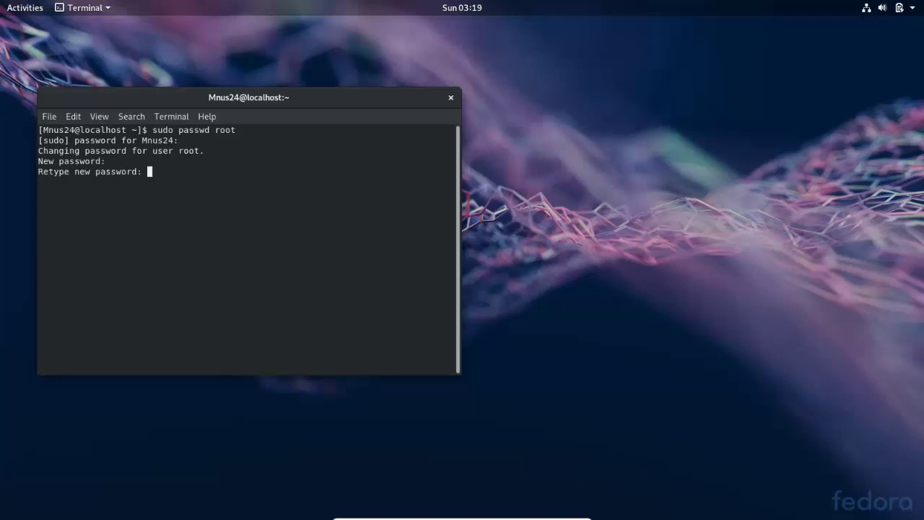
key("Return")
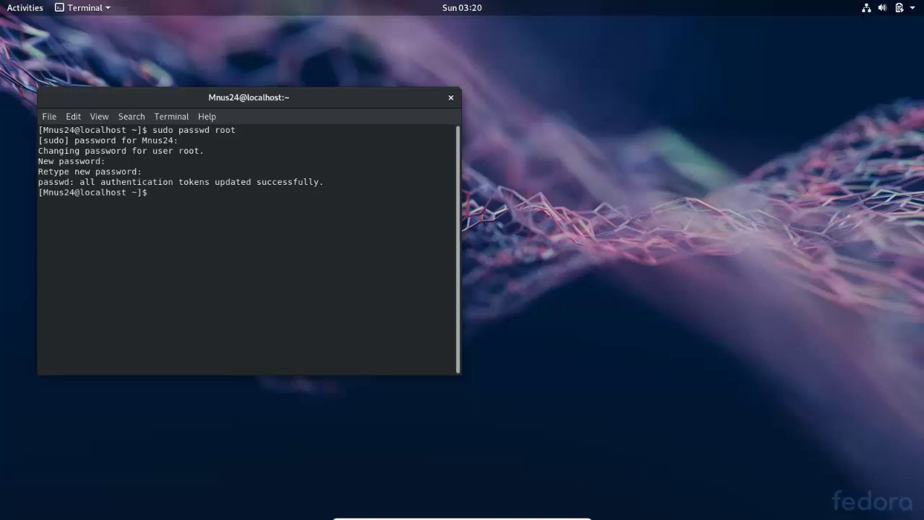
type("su")
Switch to root with su and the new root password, then check the root prompt
key("Return")
key("Return")
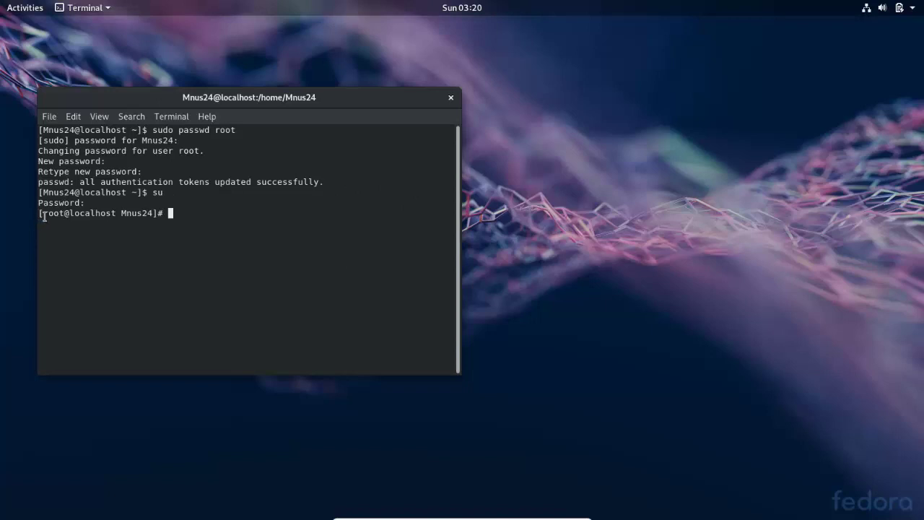
left_click_drag(44, 217, 65, 215)
left_click(226, 258)
Close the Terminal window, confirming with Close Terminal
left_click(450, 98)
left_click(324, 261)
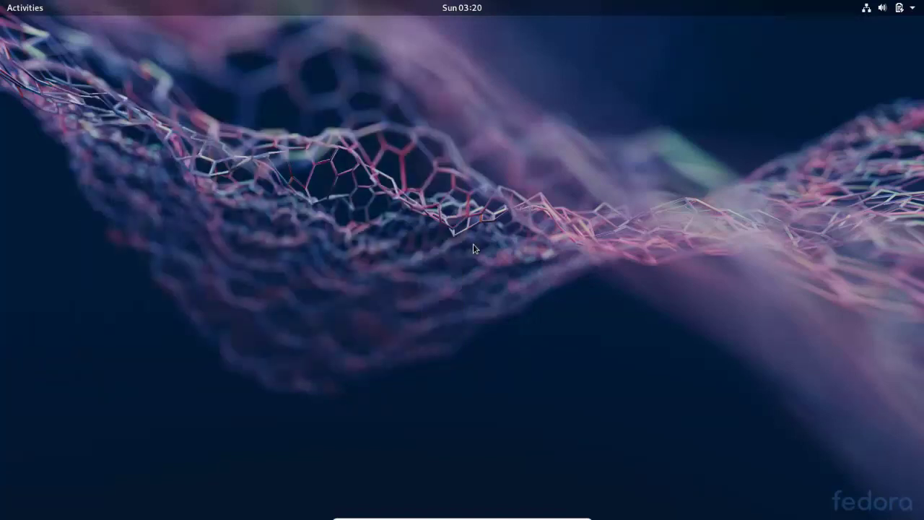